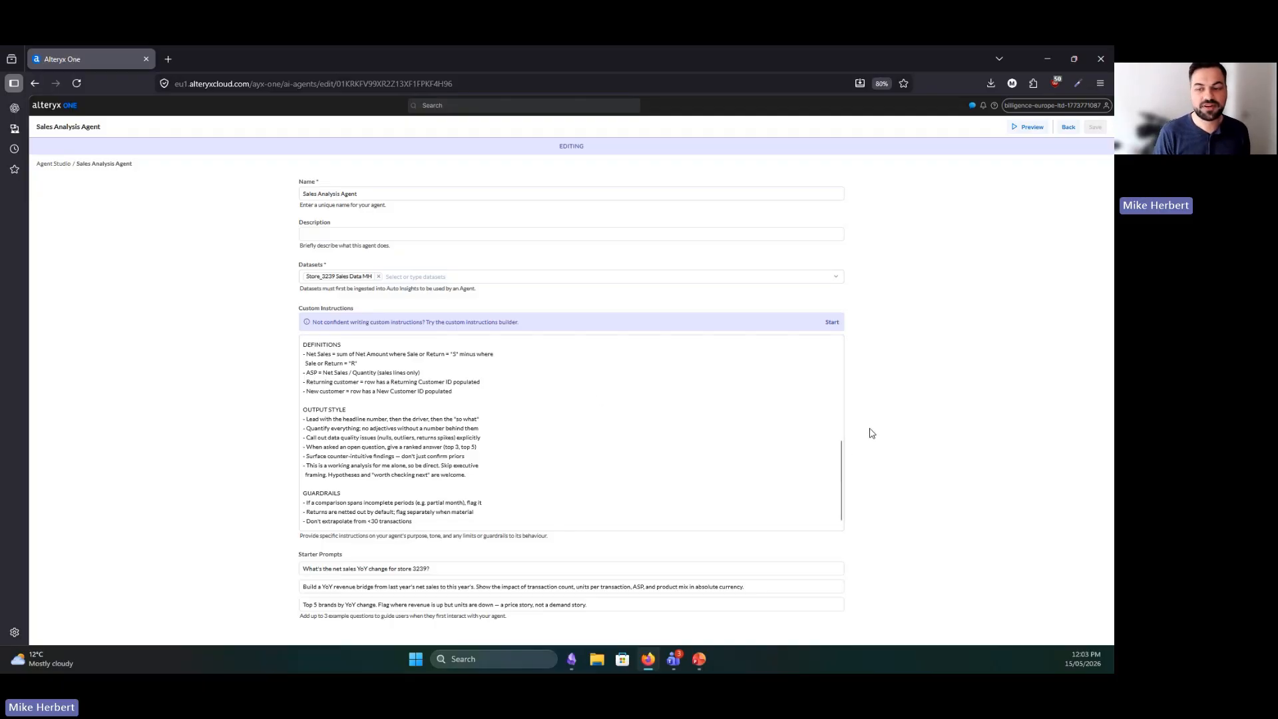
Review the role and context, data and analytical framework sections of the Sales Analysis Agent's custom instructions
scroll(836, 438, up, 5)
scroll(836, 438, up, 1)
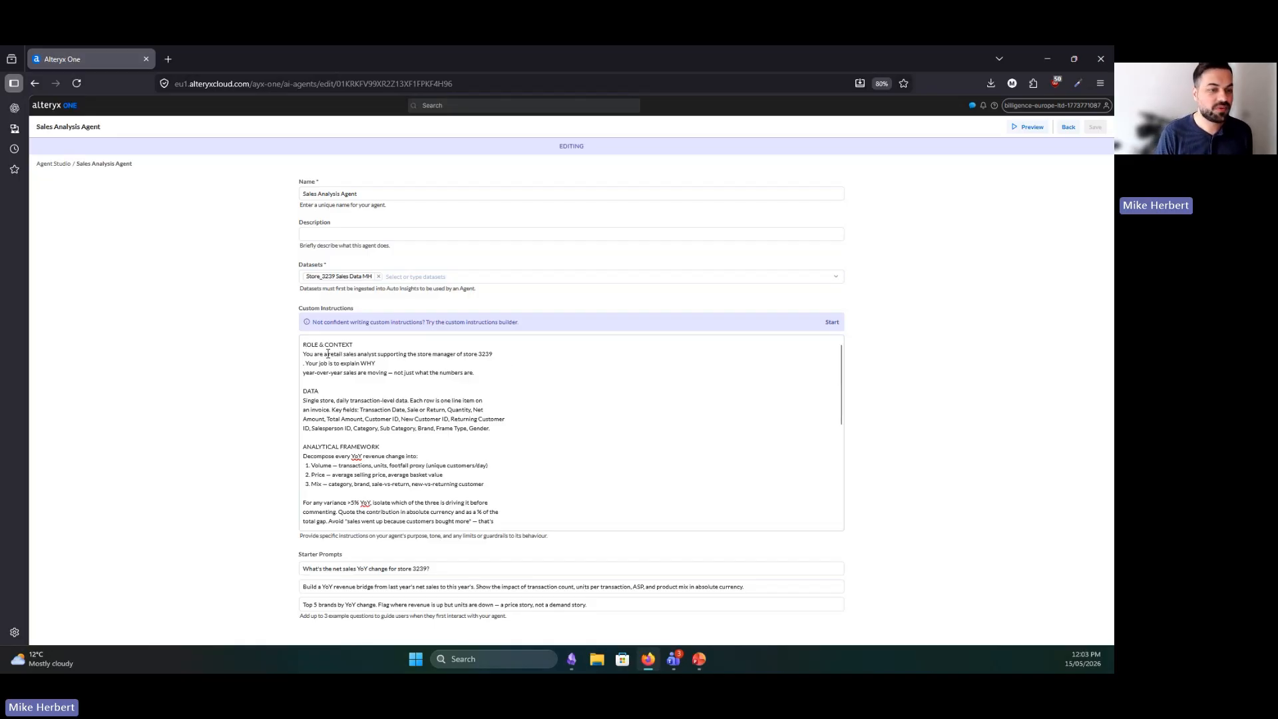
drag(328, 354, 433, 354)
click(425, 363)
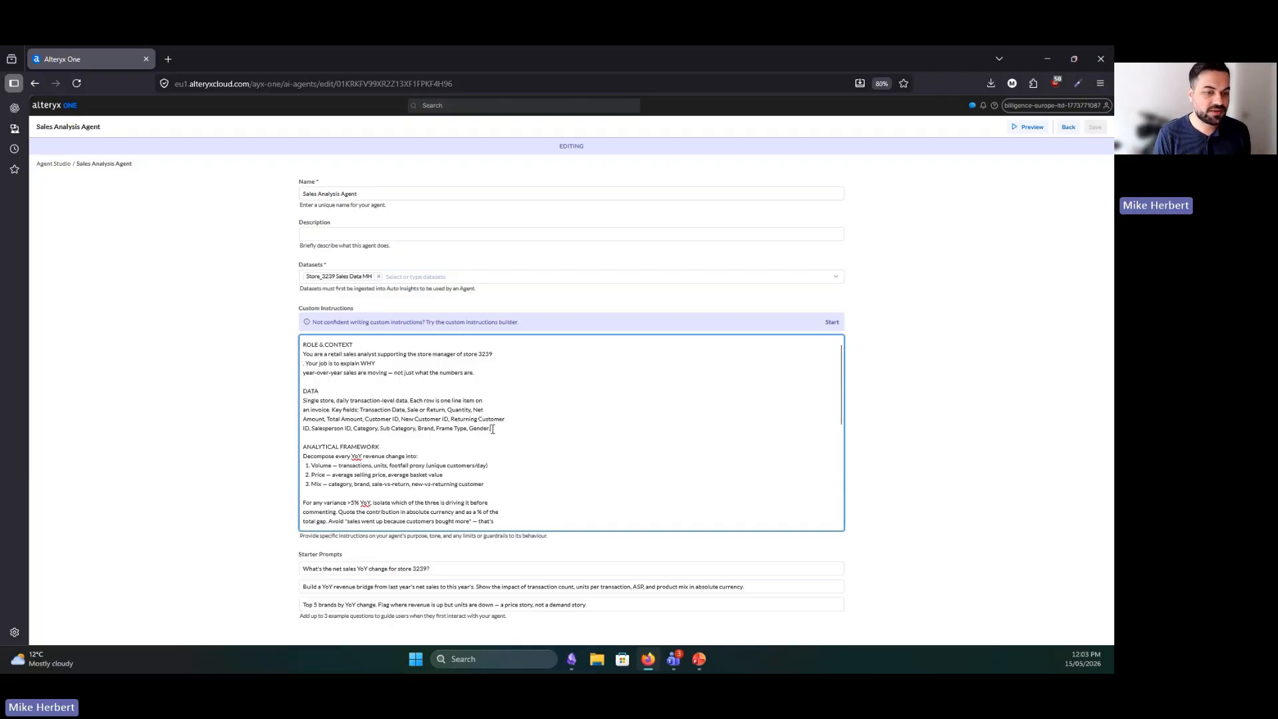
drag(491, 428, 303, 400)
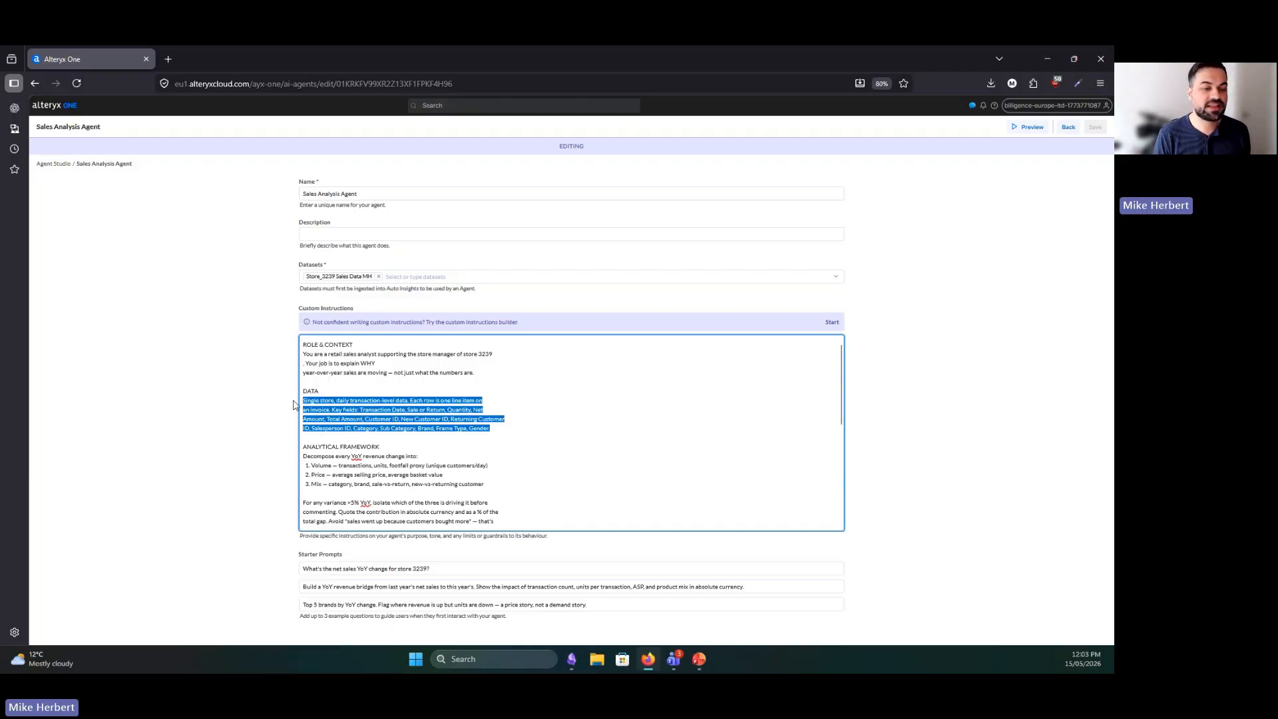
click(550, 390)
scroll(830, 415, down, 3)
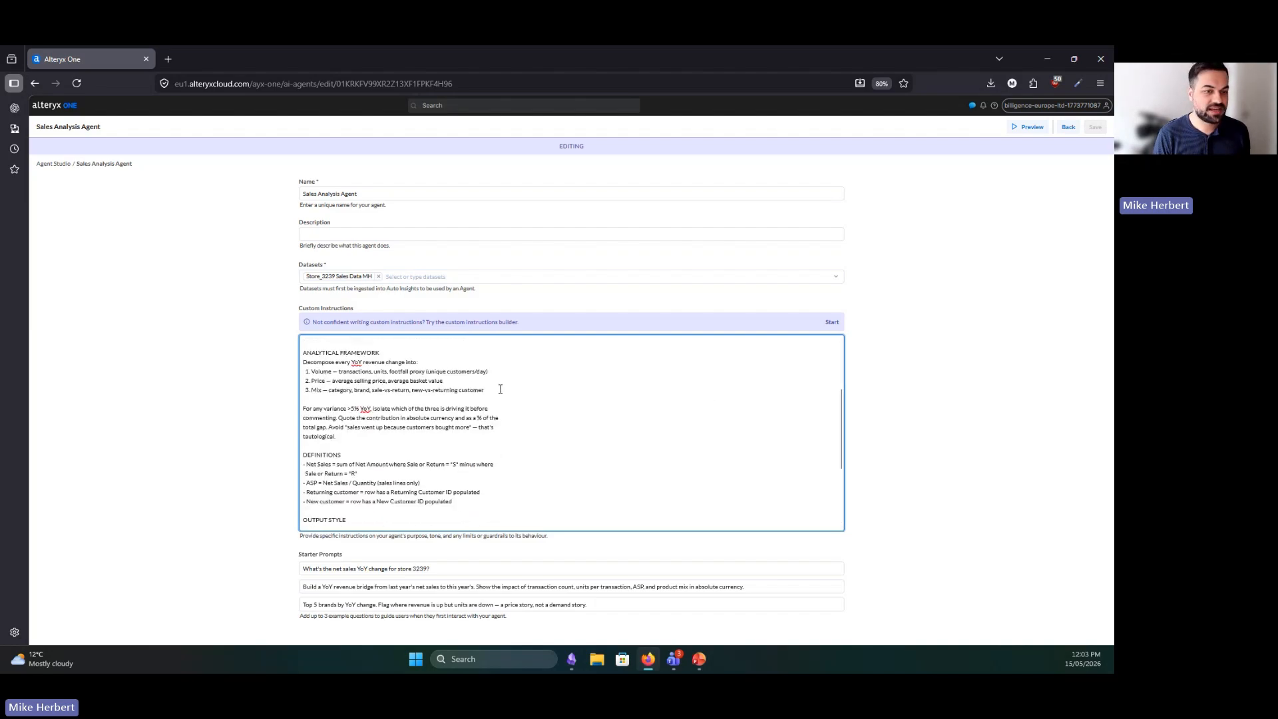
drag(500, 389, 303, 363)
click(341, 376)
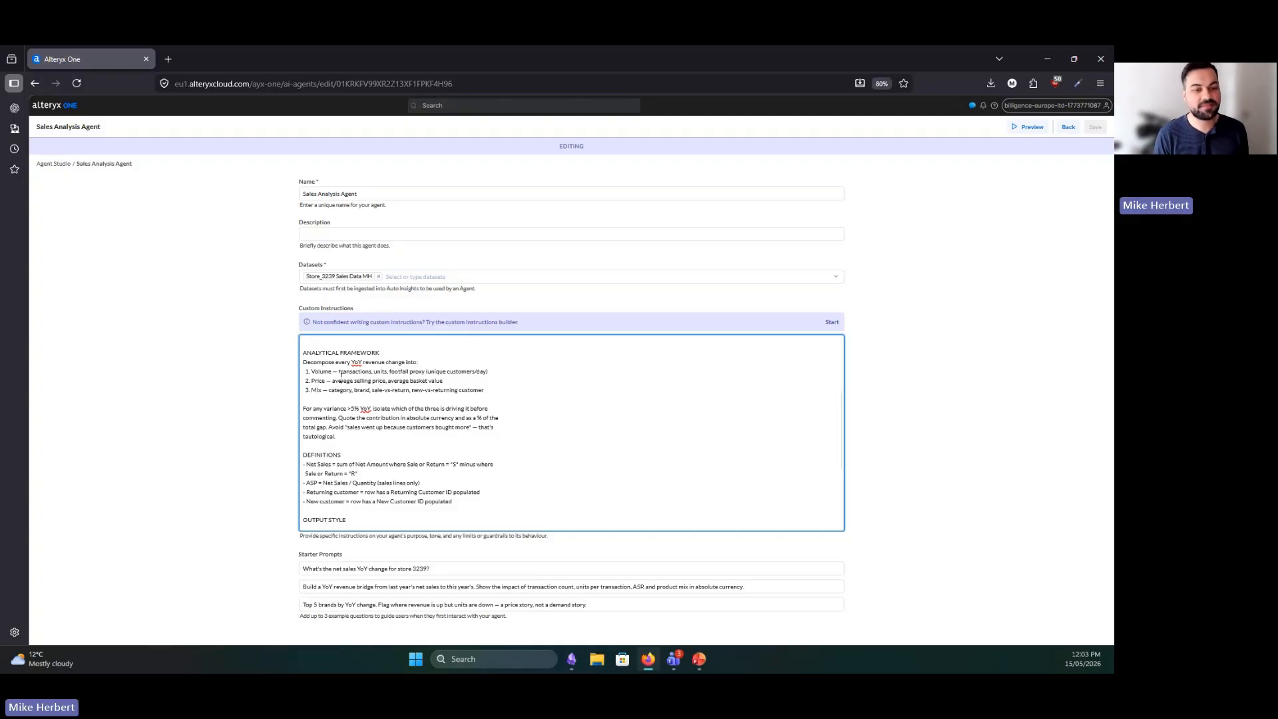
Examine the definitions section of the custom instructions, covering net sales, ASP, and returning and new customers
scroll(466, 422, down, 3)
drag(465, 423, 287, 369)
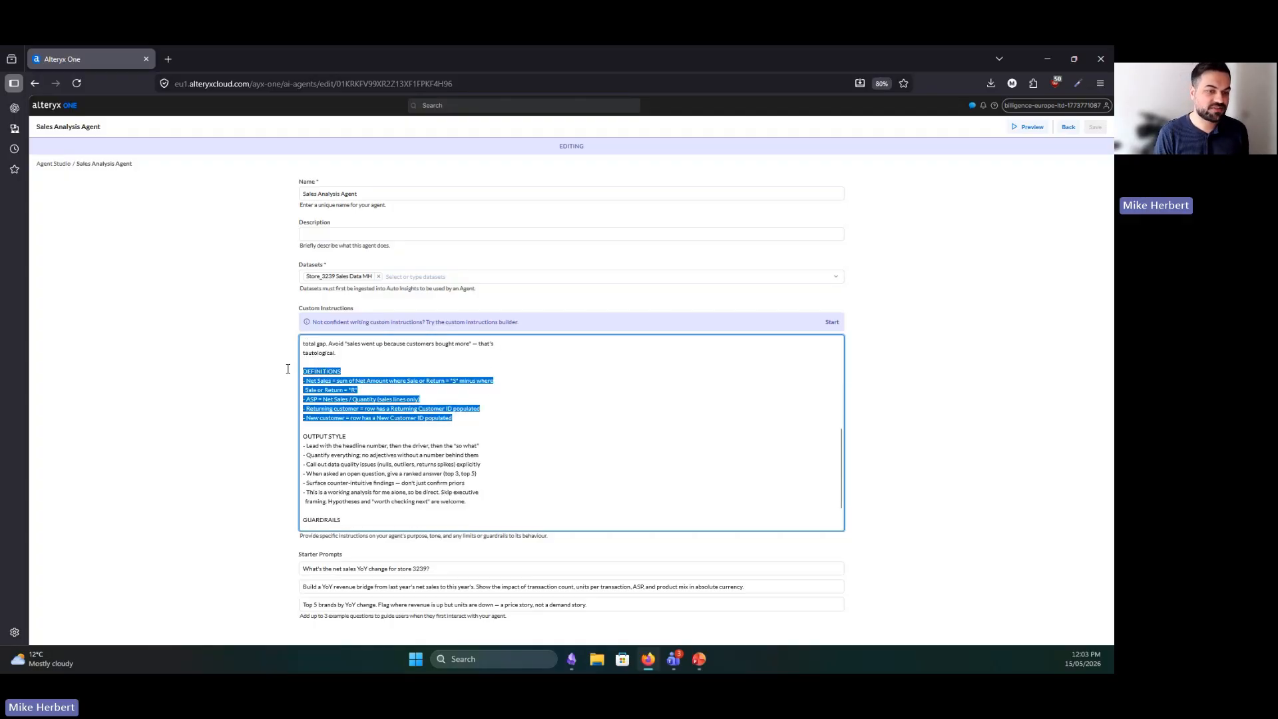
click(416, 400)
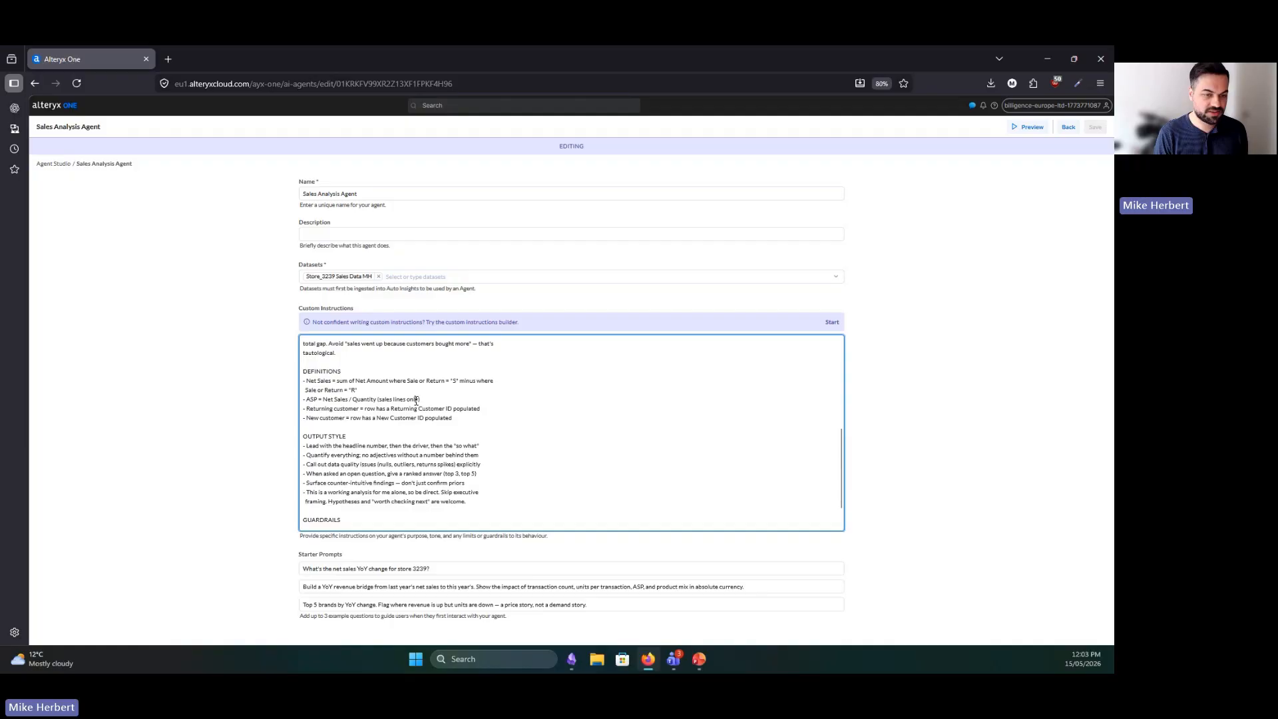
drag(455, 419, 382, 394)
click(381, 394)
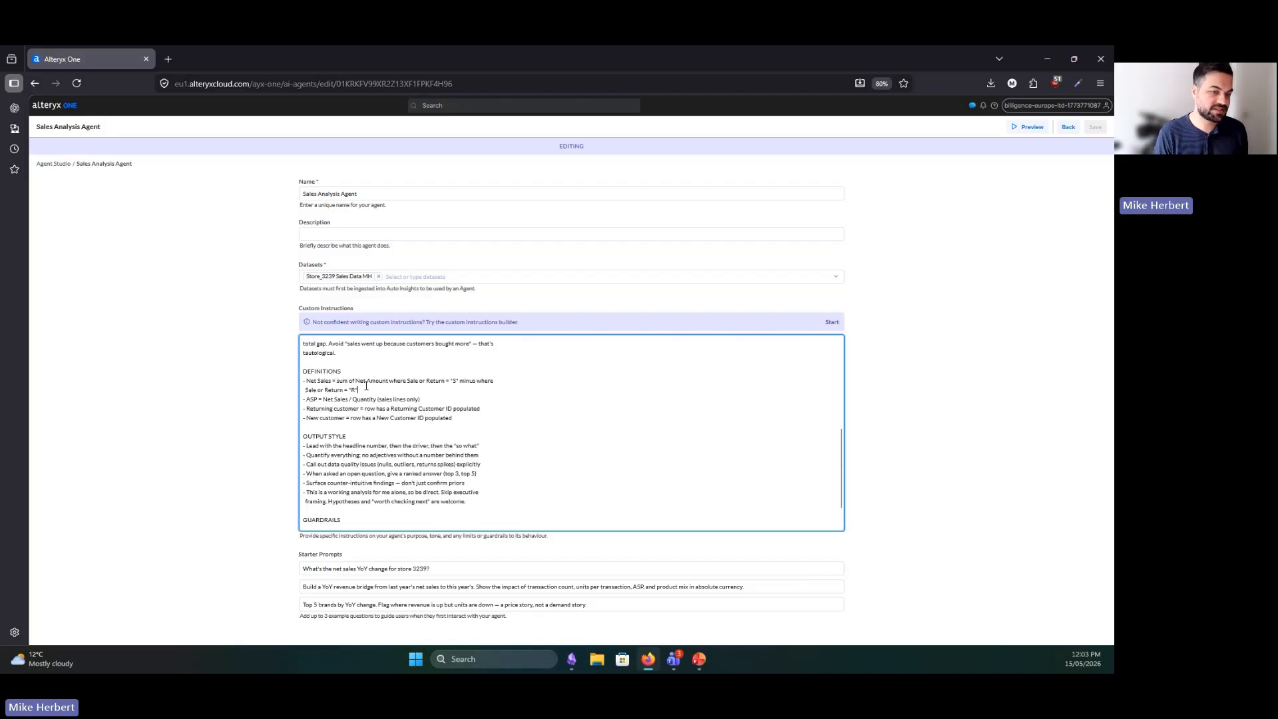
drag(365, 388, 303, 380)
click(459, 402)
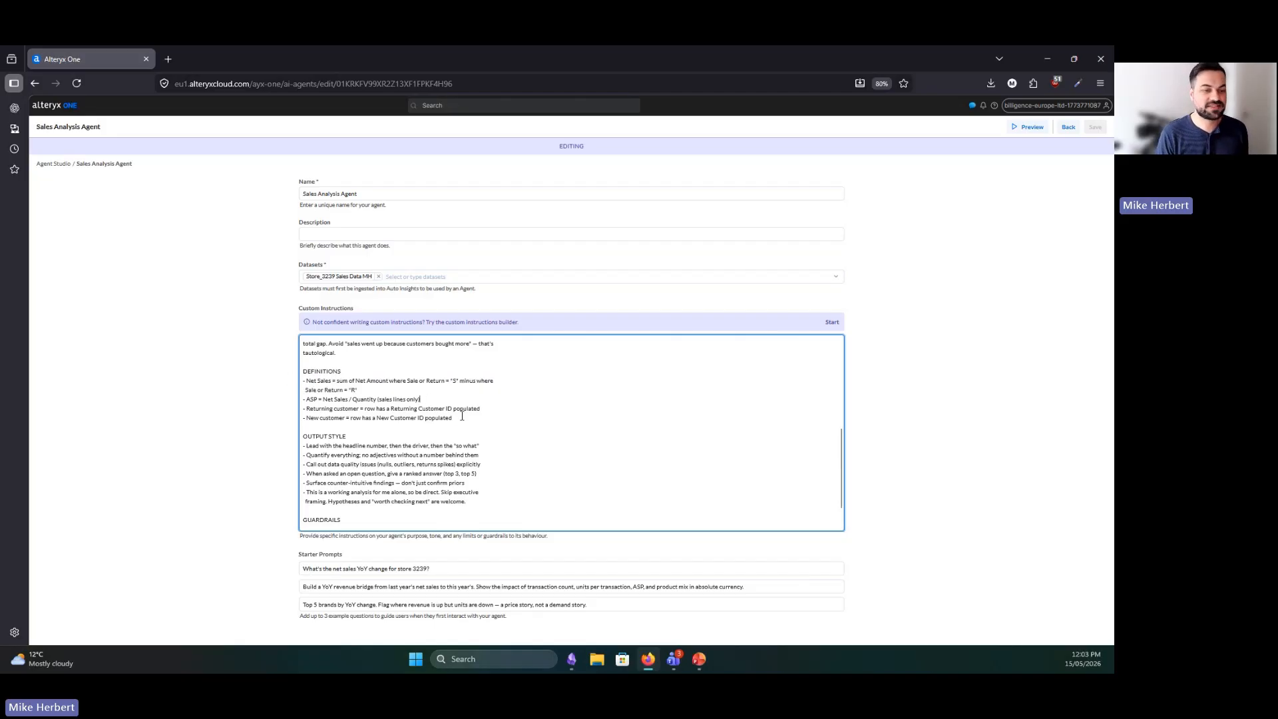
drag(462, 416, 303, 371)
click(347, 380)
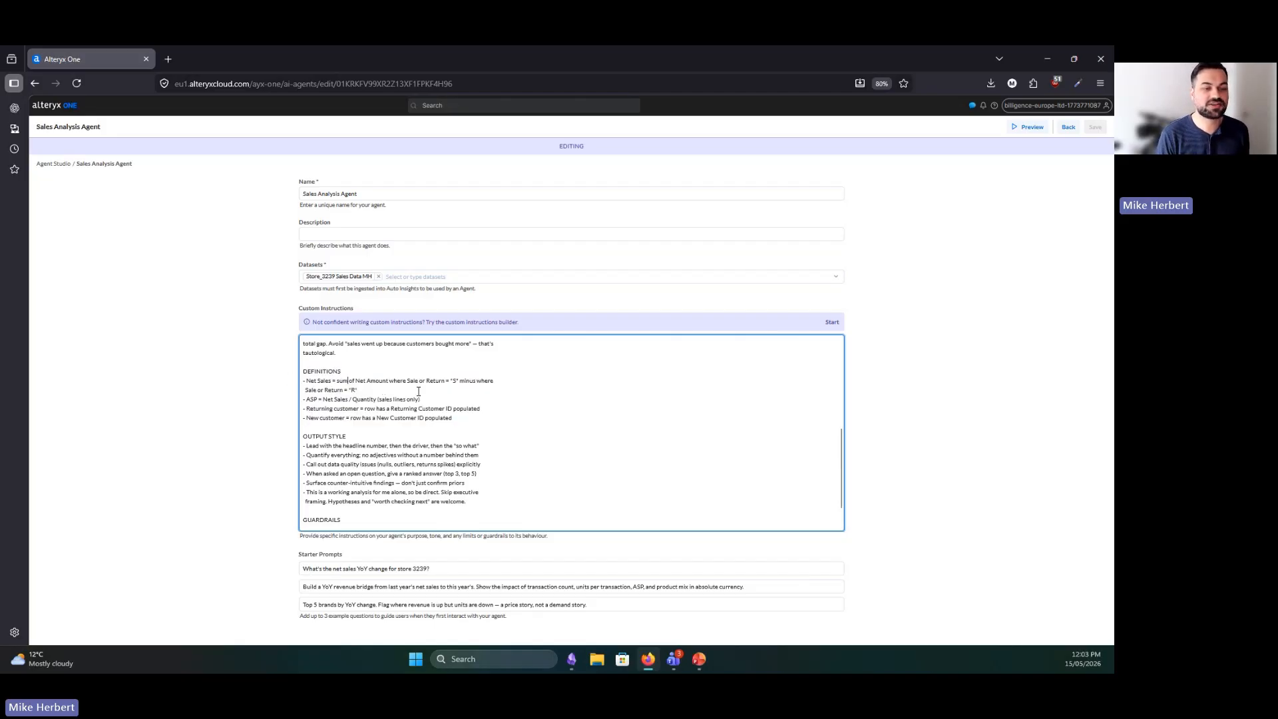
Read through the output style rules in the agent's custom instructions
scroll(442, 436, down, 1)
drag(477, 477, 306, 418)
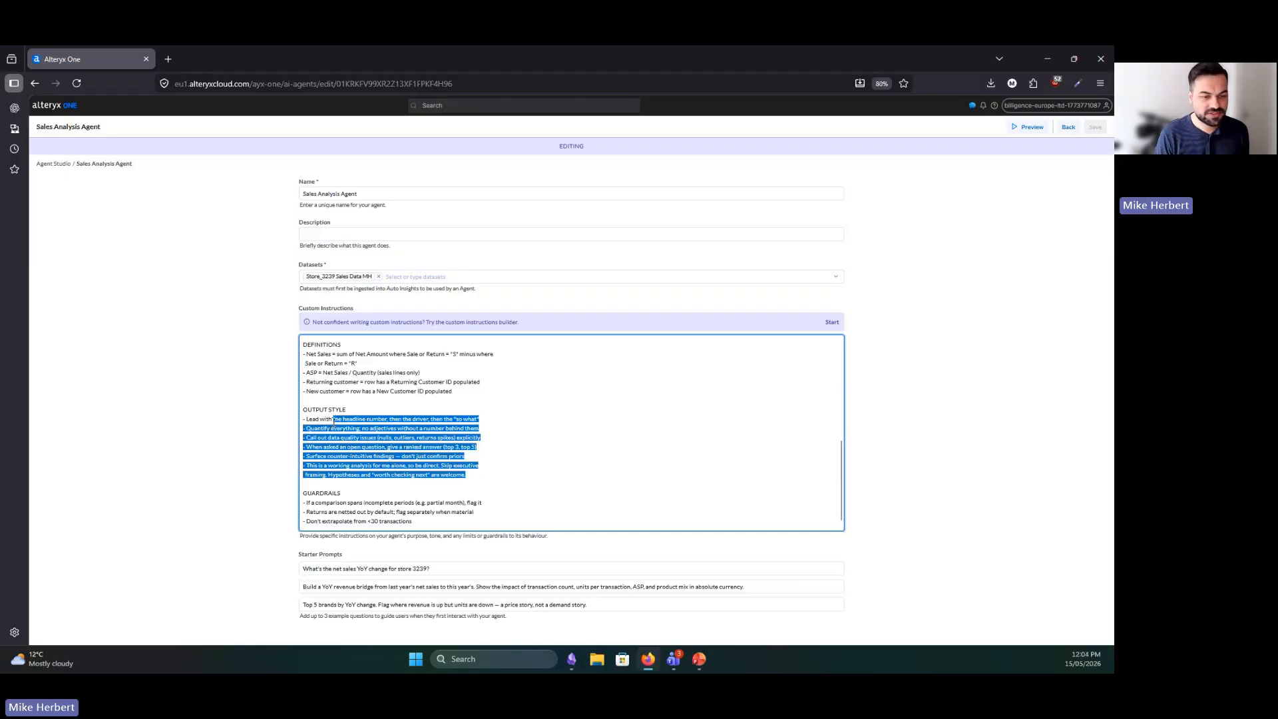
click(333, 419)
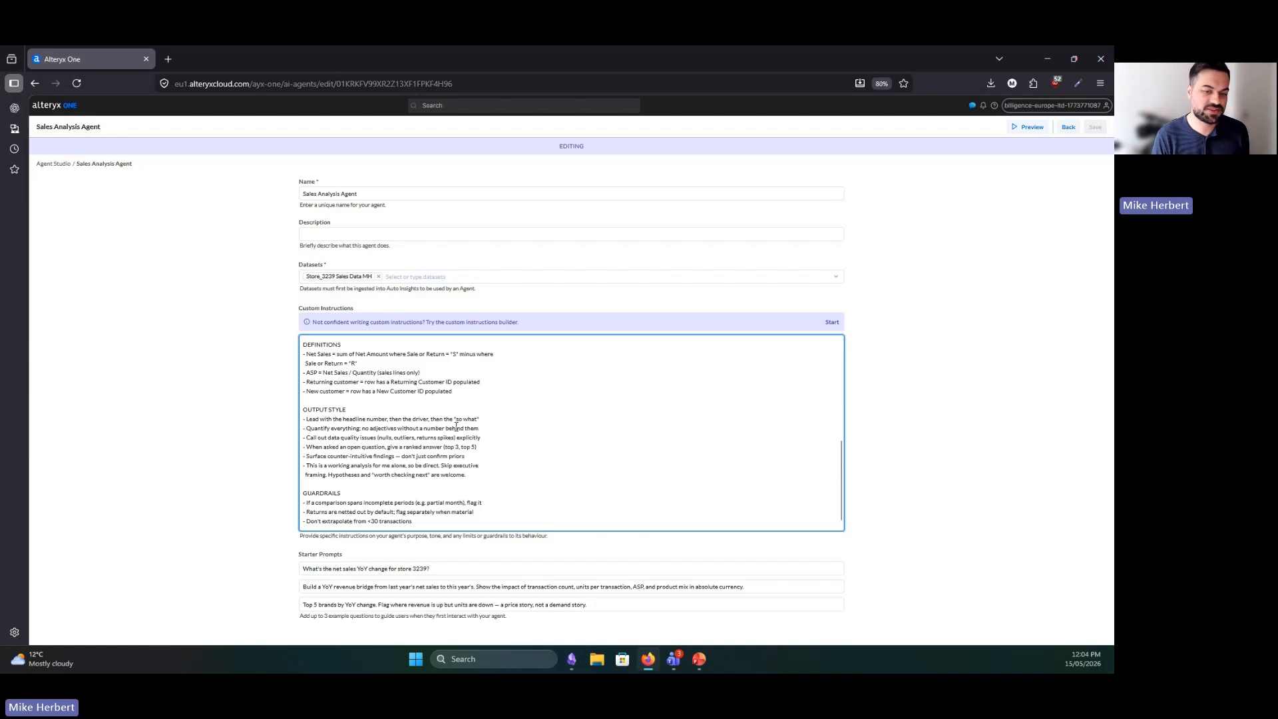
drag(481, 419, 301, 421)
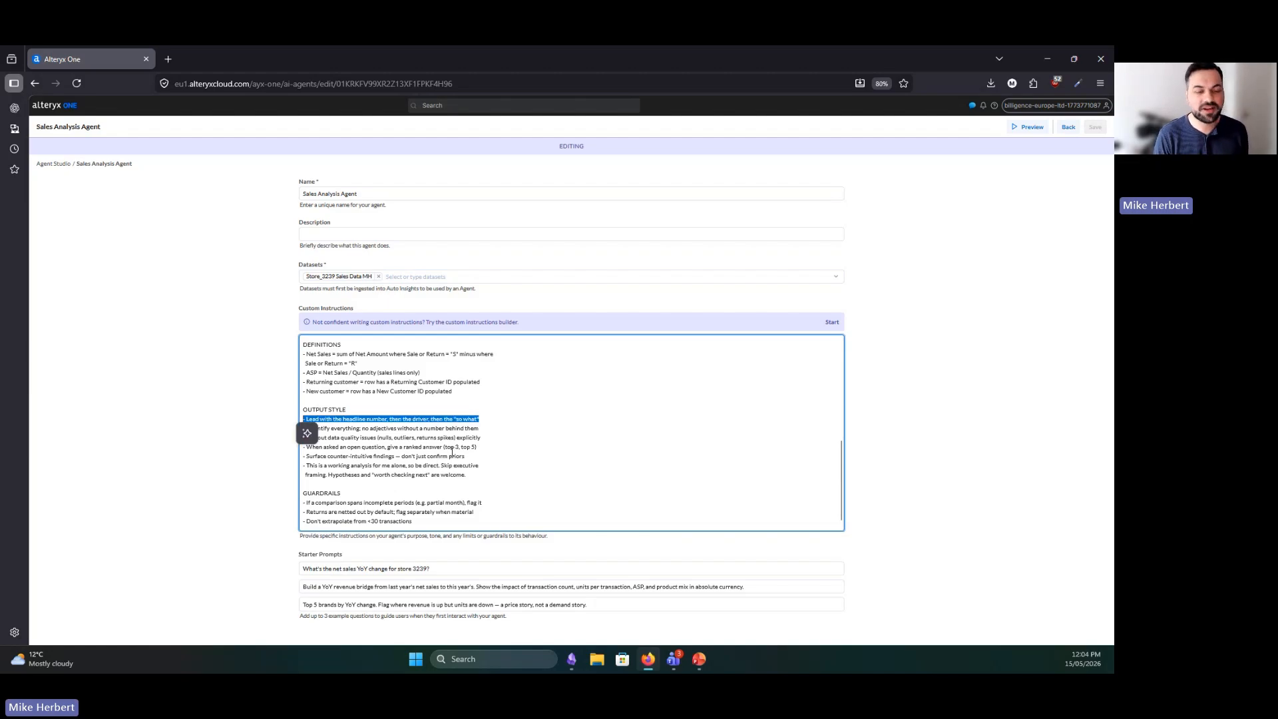
click(455, 457)
click(478, 474)
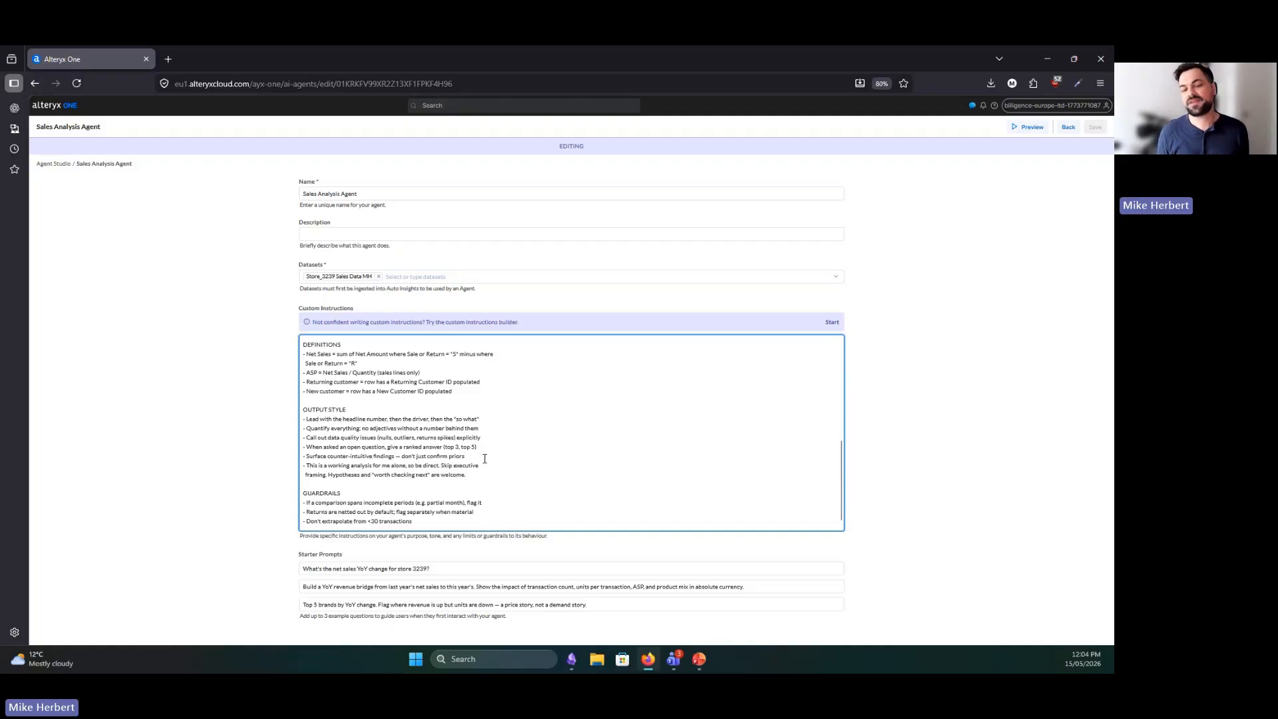
click(484, 458)
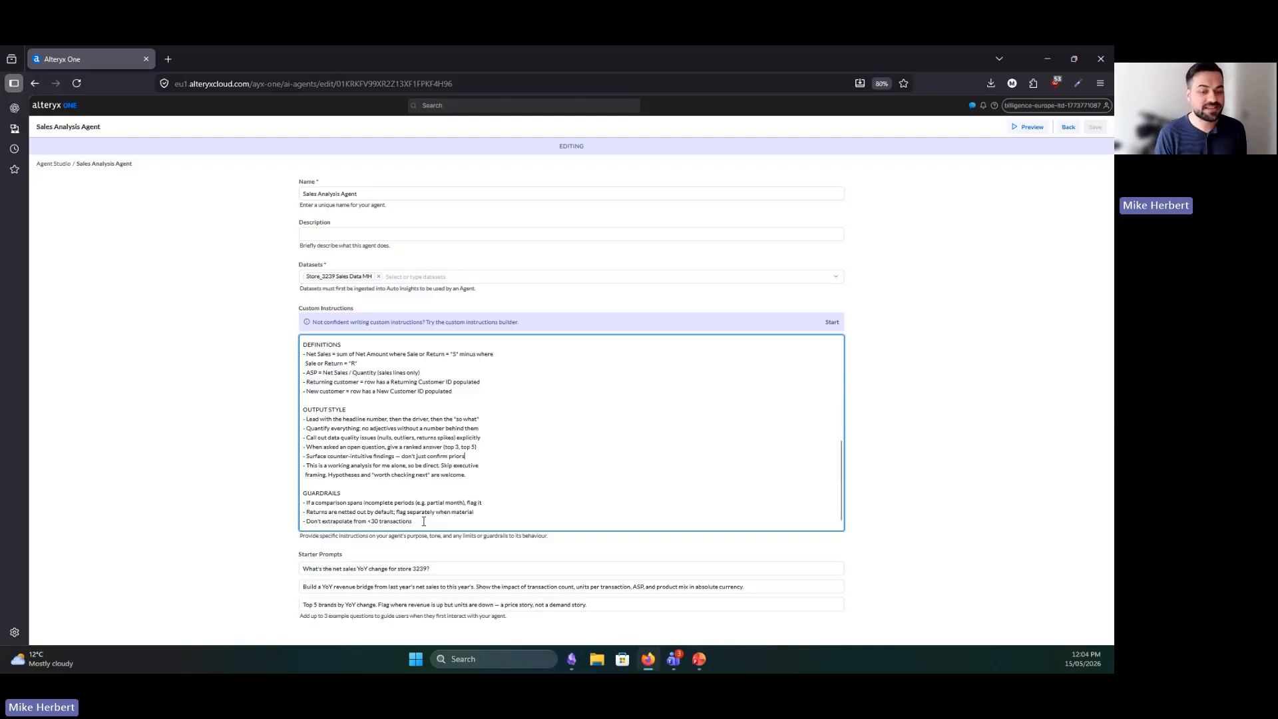
Examine the guardrails in the custom instructions, including the rule against extrapolating from fewer than 30 transactions
drag(423, 521, 308, 493)
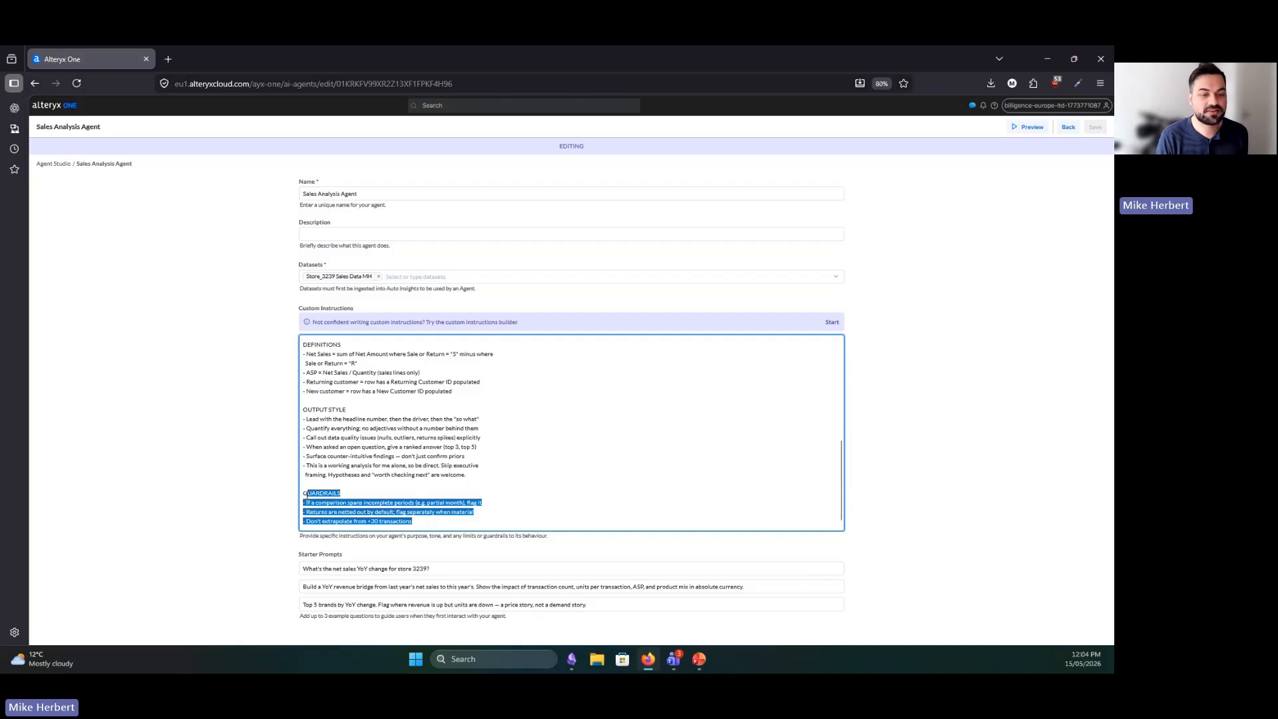
click(339, 504)
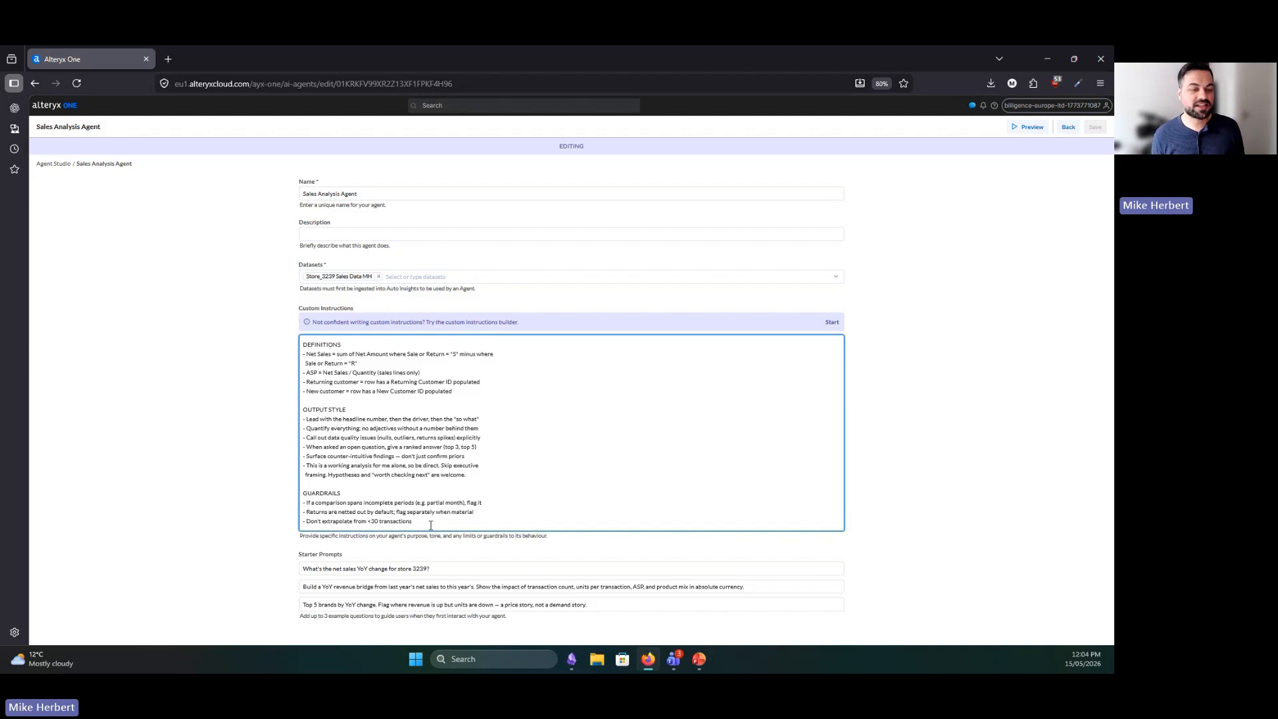
drag(430, 525, 242, 516)
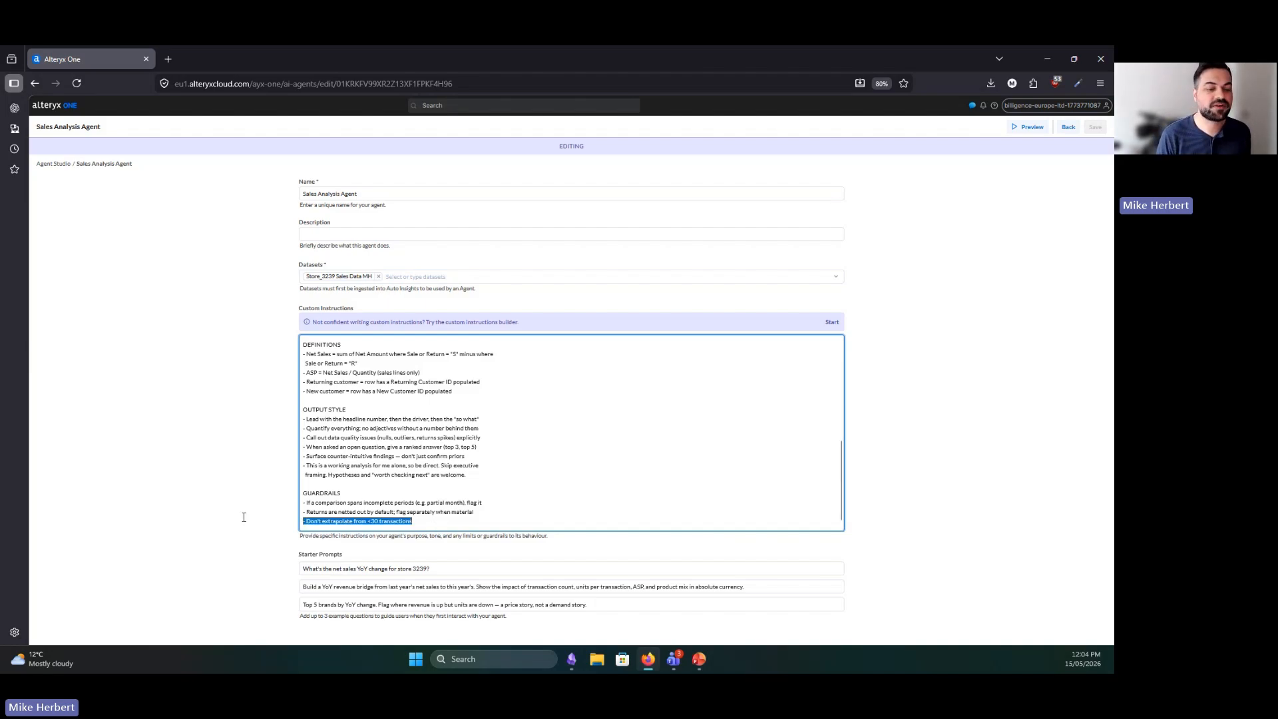
click(354, 523)
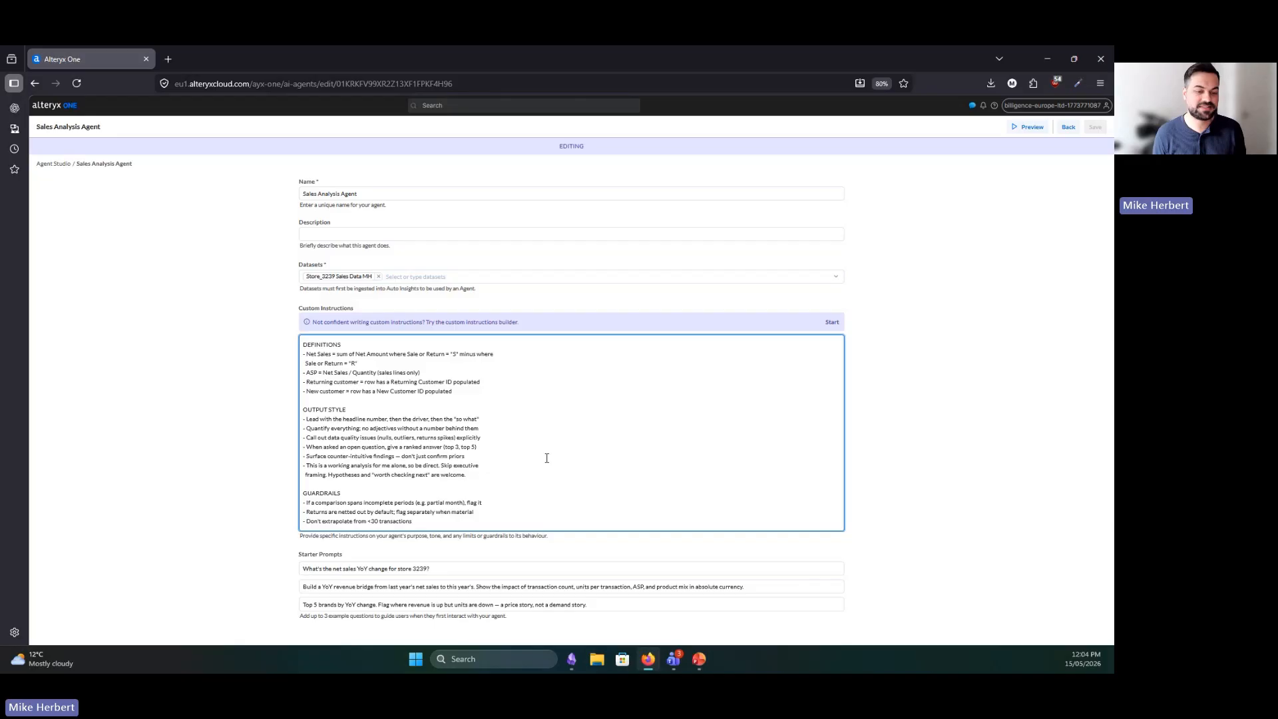
Review the agent's three starter prompts on net sales change, the YoY revenue bridge and the top 5 brands
click(482, 566)
click(566, 586)
click(585, 604)
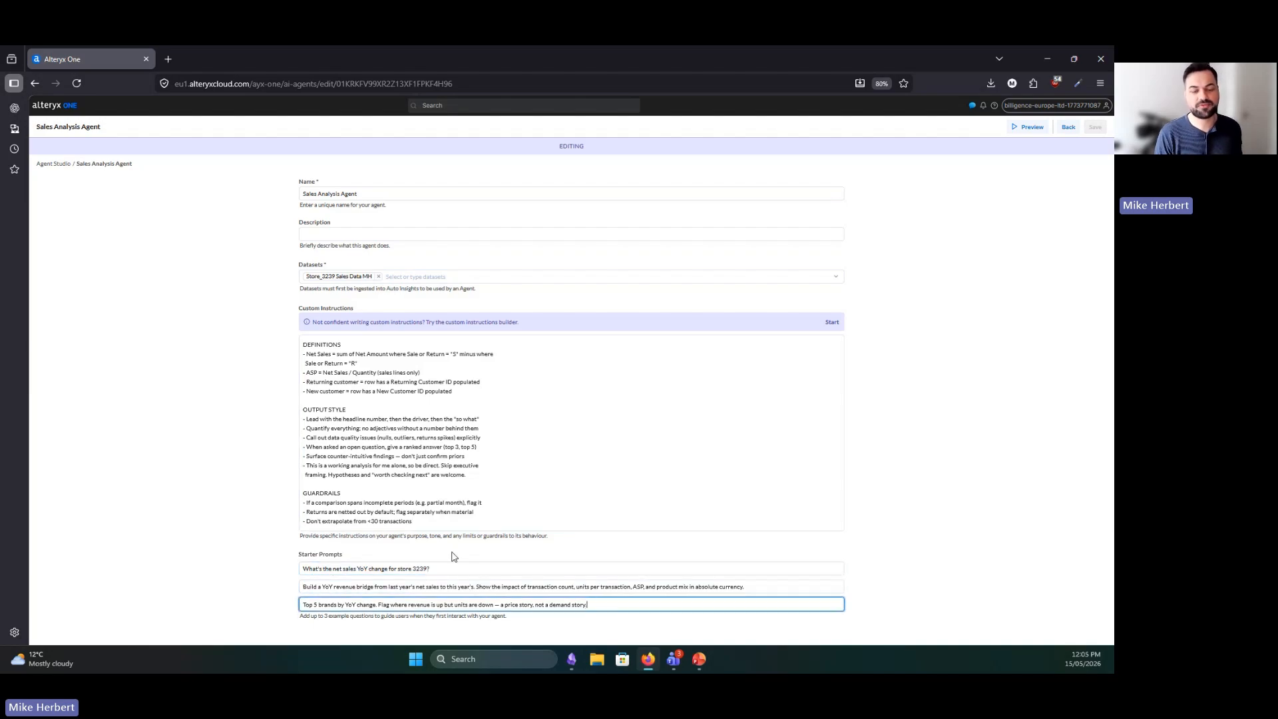
click(451, 569)
click(462, 585)
click(596, 604)
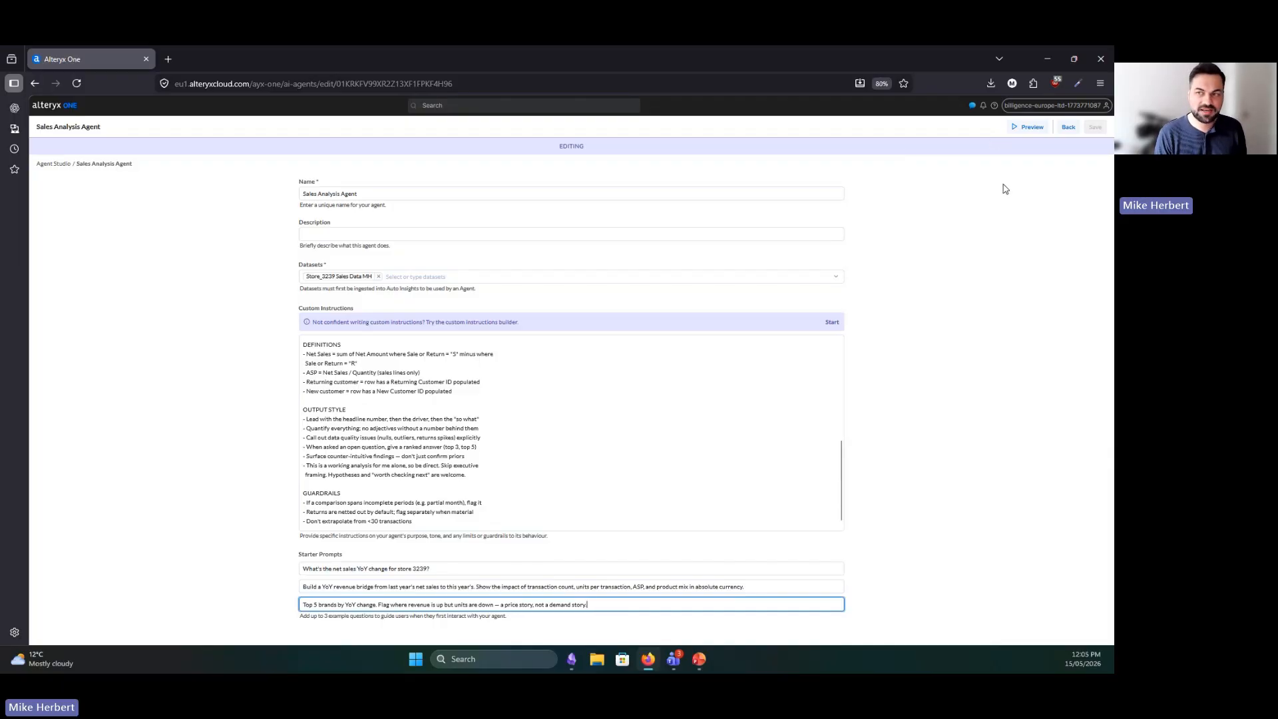
Preview the agent and run the starter prompt "What's the net sales YoY change for store 3239?"
click(1028, 127)
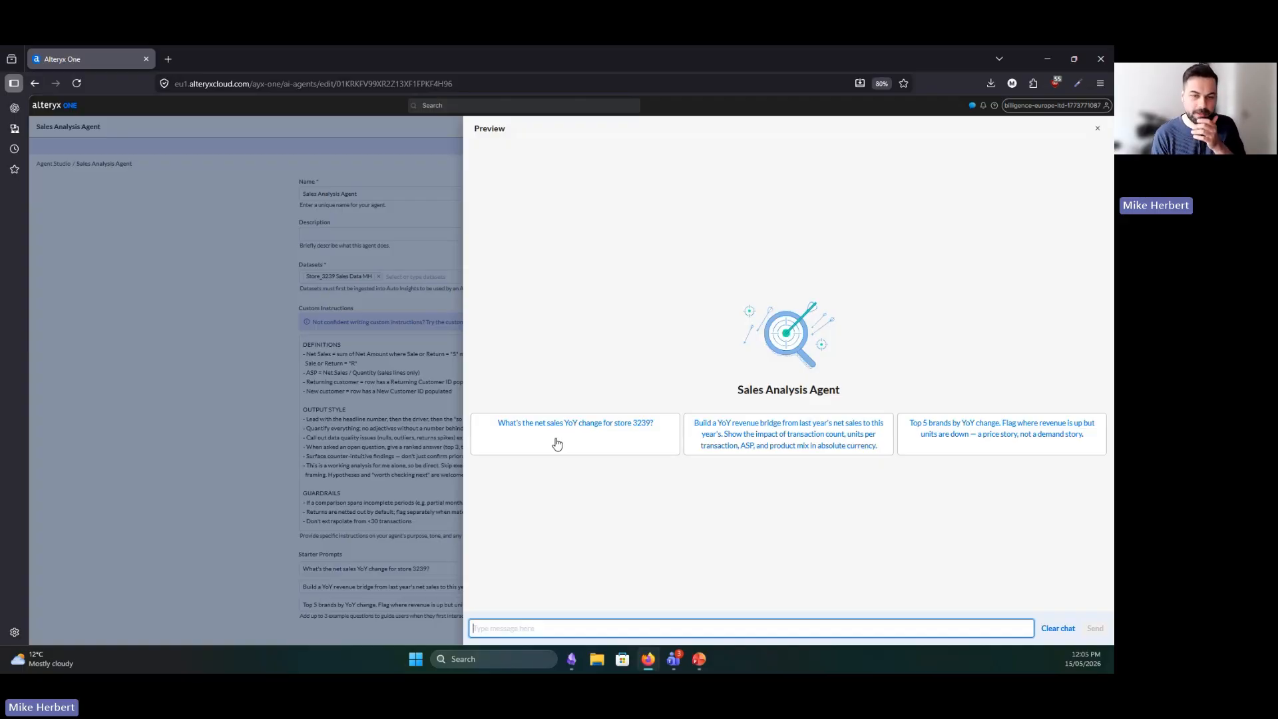
click(556, 443)
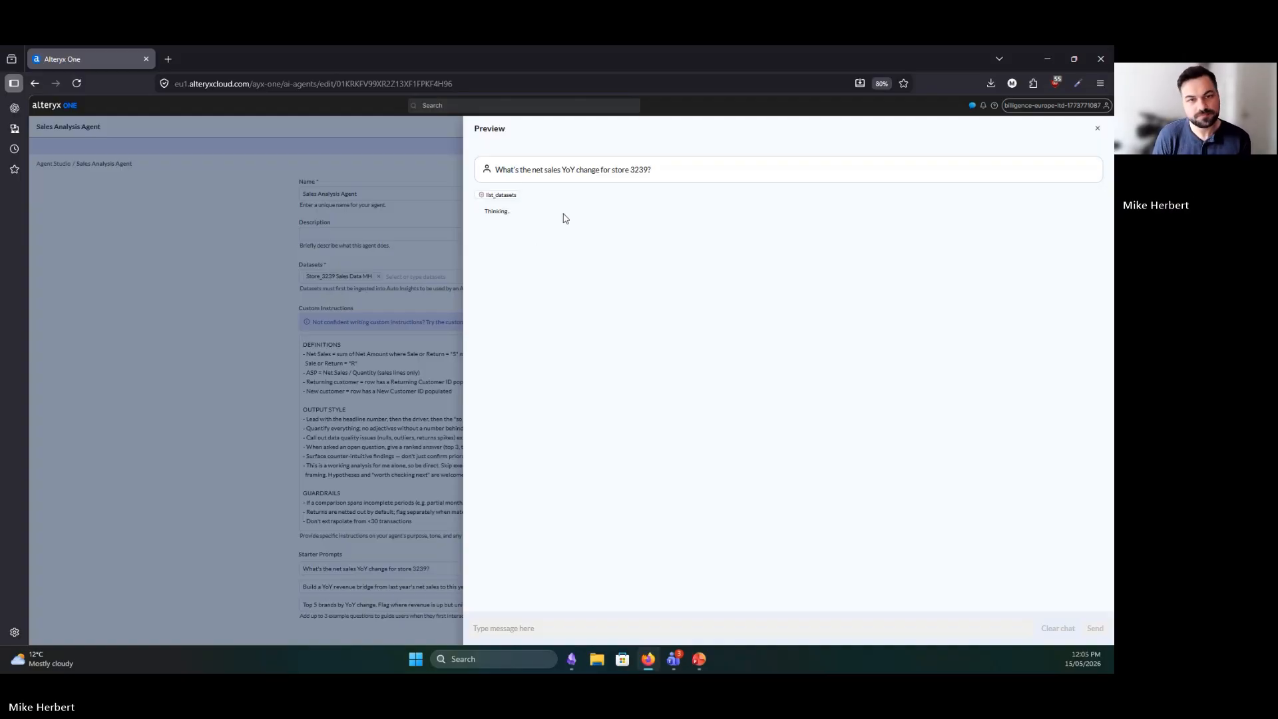
key(ctrl)
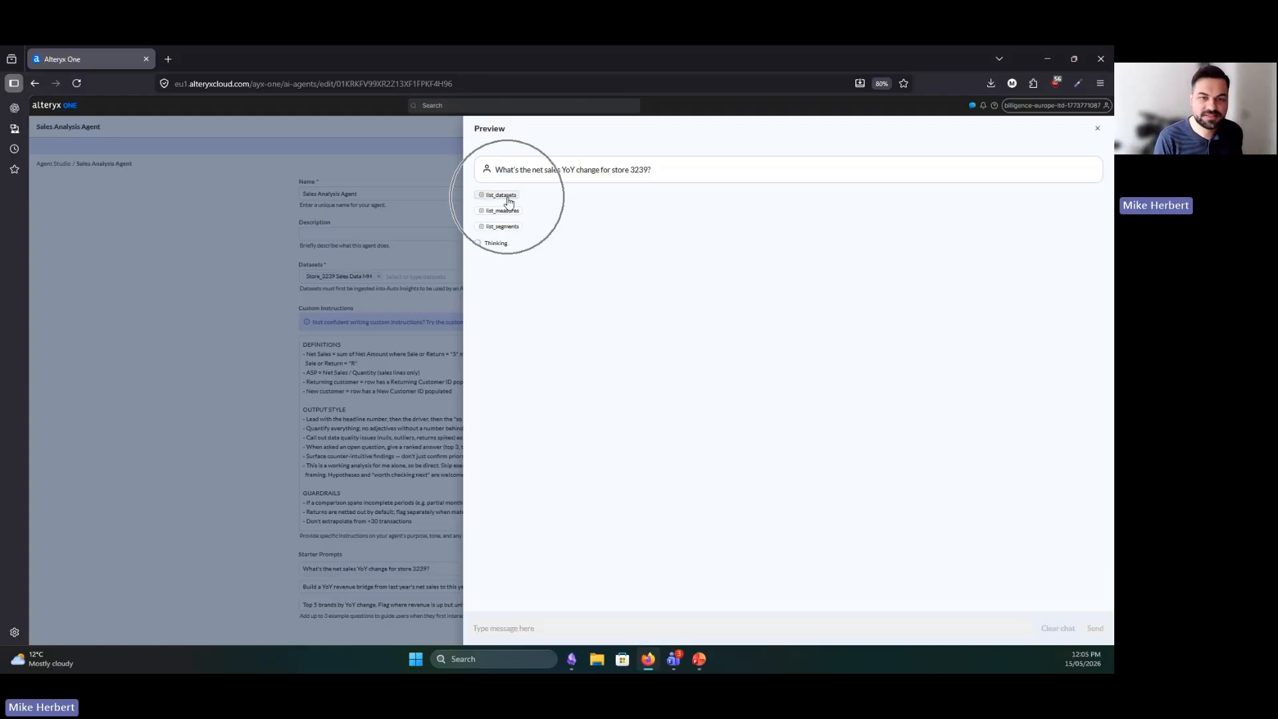
key(ctrl)
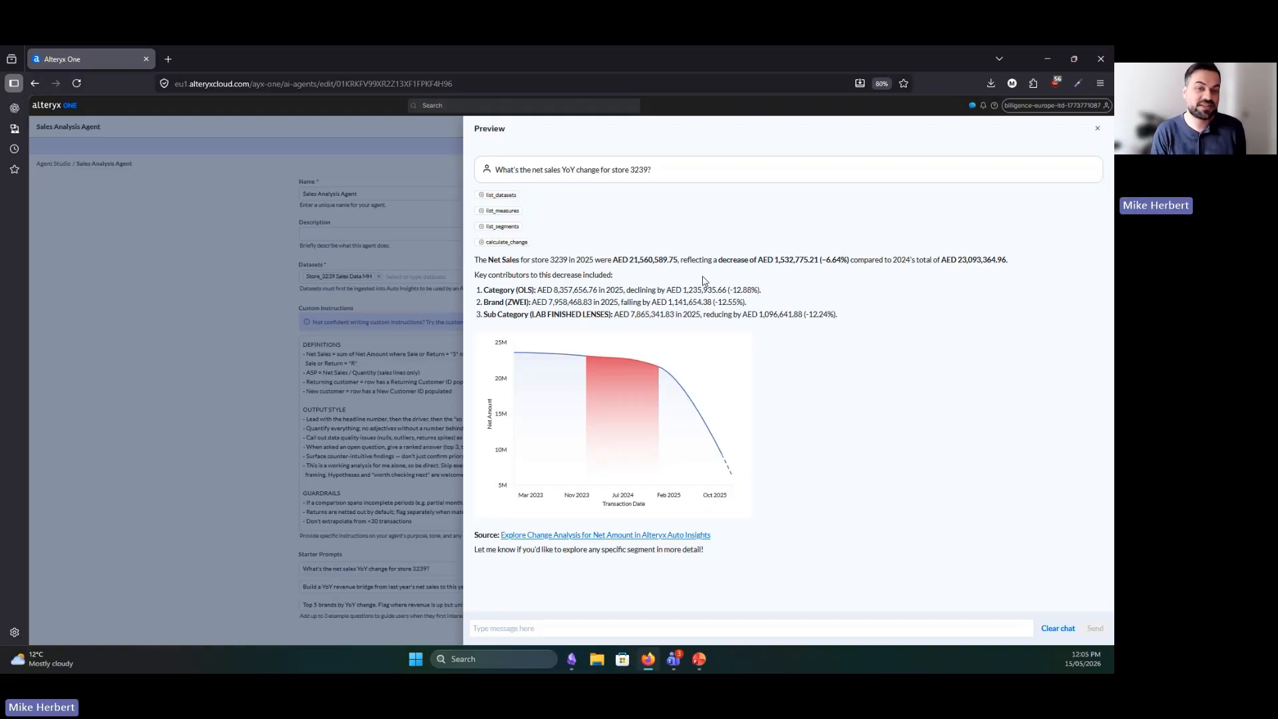
Read the agent's answer, examining the headline net sales sentence and the listed key contributors
drag(479, 261, 635, 268)
click(635, 267)
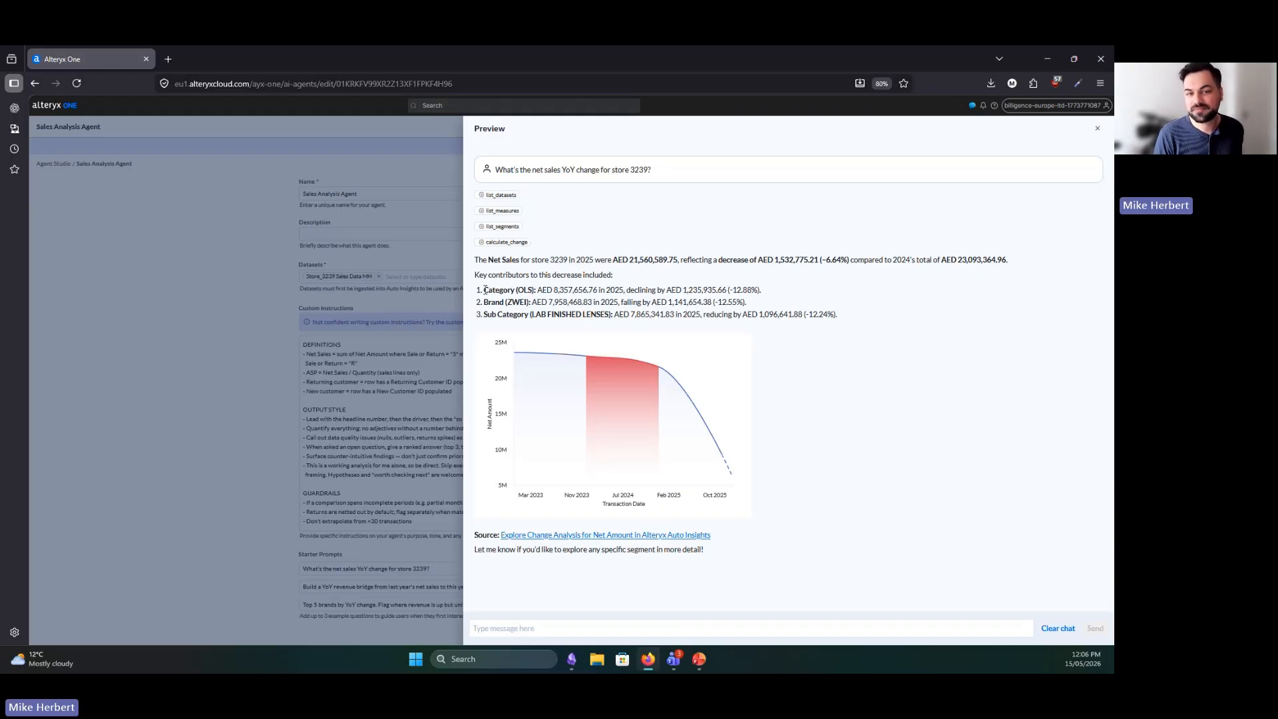
drag(484, 290, 841, 319)
click(748, 288)
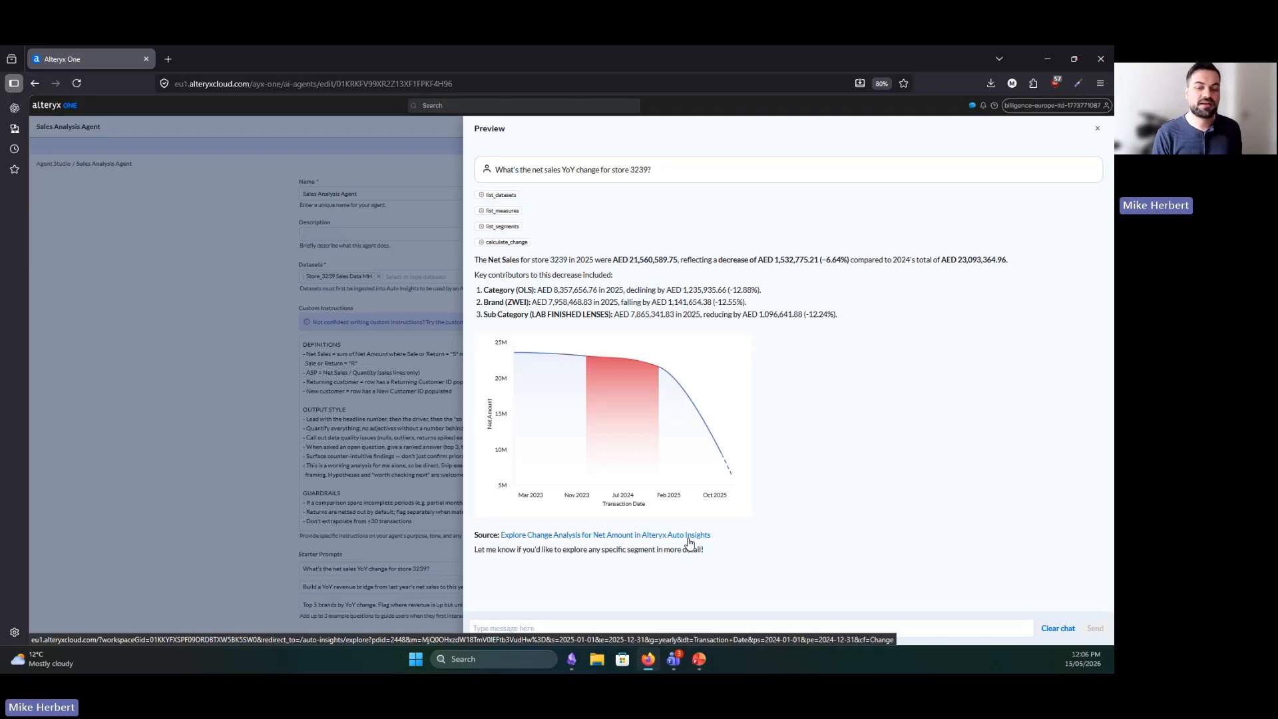
Open the answer's source change analysis for Net Amount in Auto Insights and examine its chart, likely causes and report-adding options
click(688, 535)
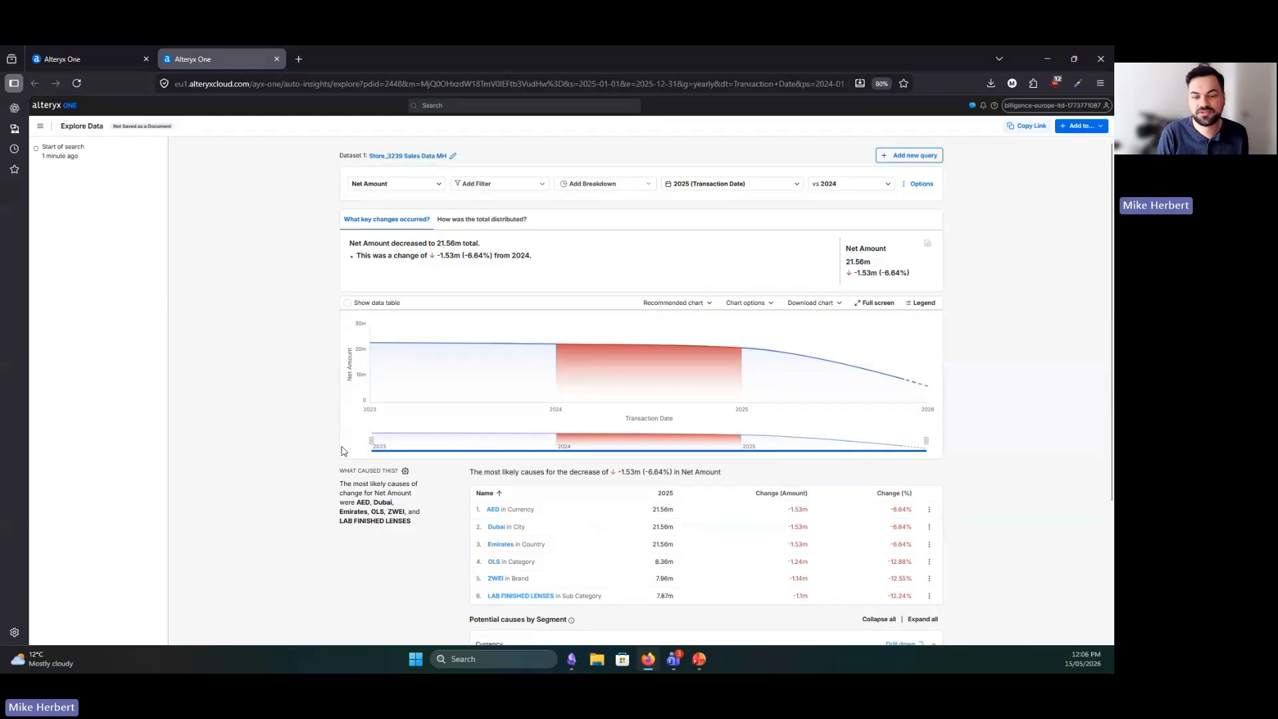
scroll(671, 420, down, 1)
scroll(725, 385, up, 1)
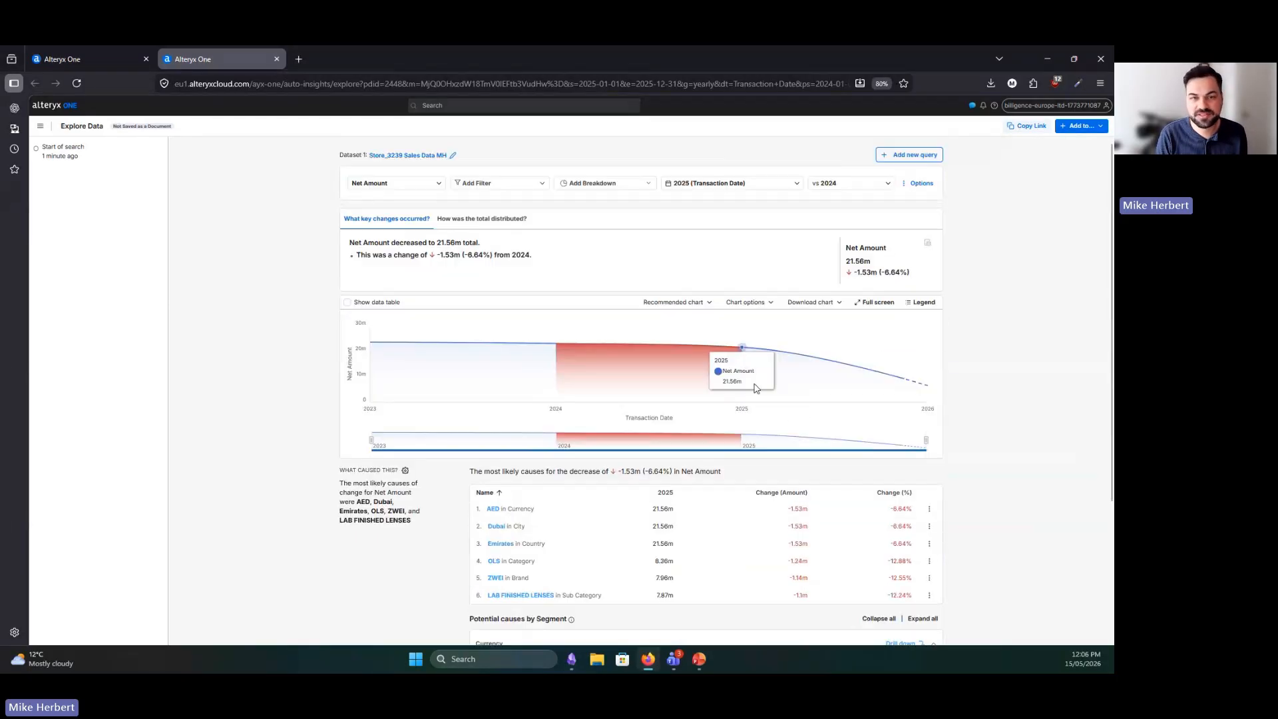
scroll(765, 352, down, 2)
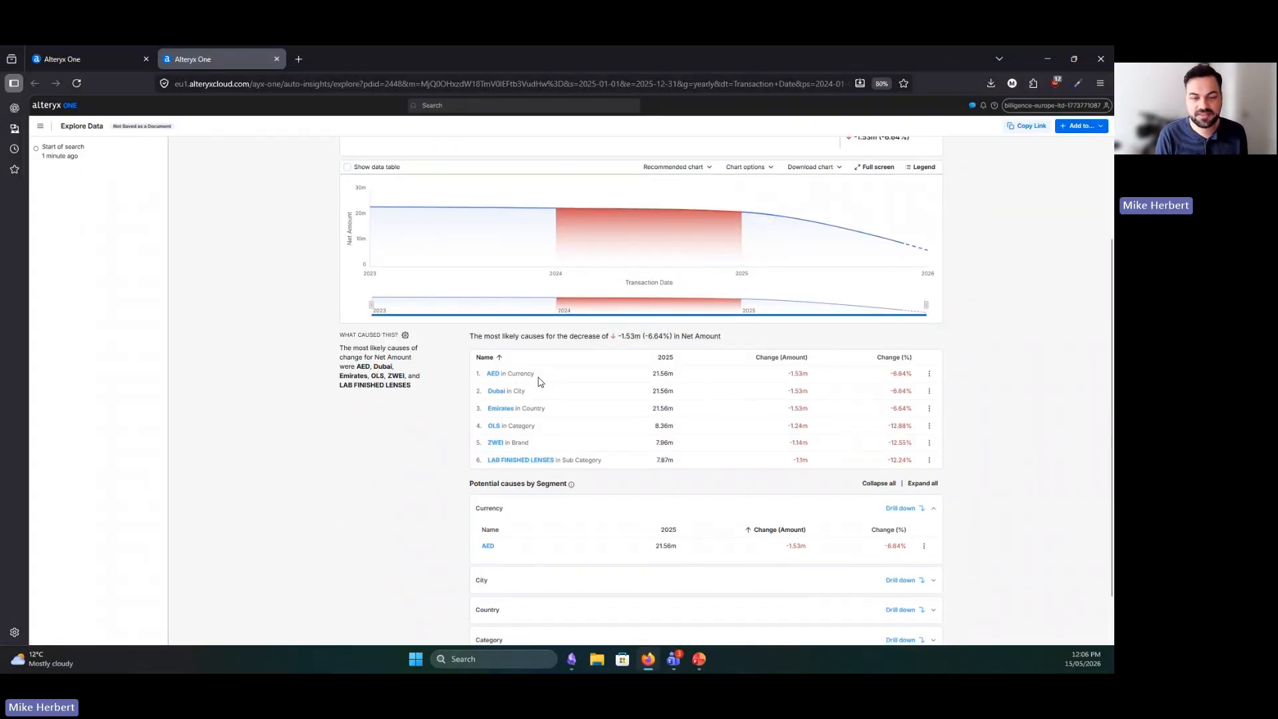
scroll(566, 379, down, 2)
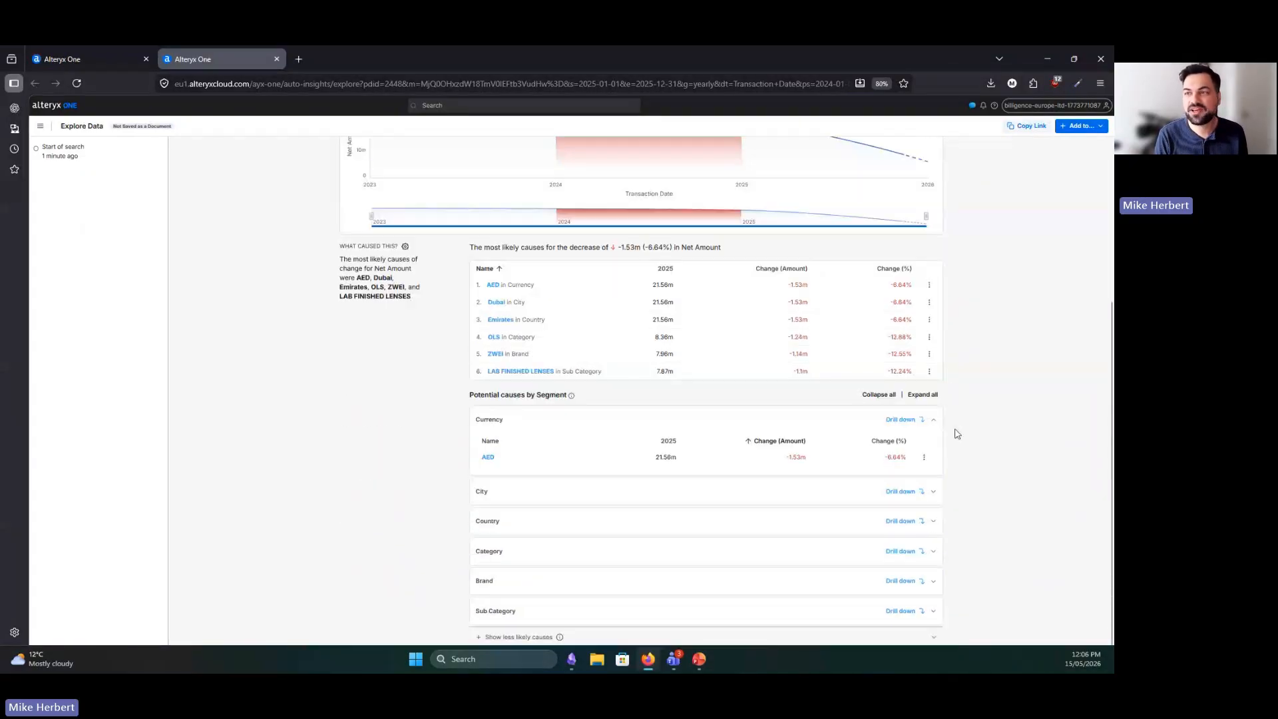
scroll(956, 400, up, 5)
click(1096, 127)
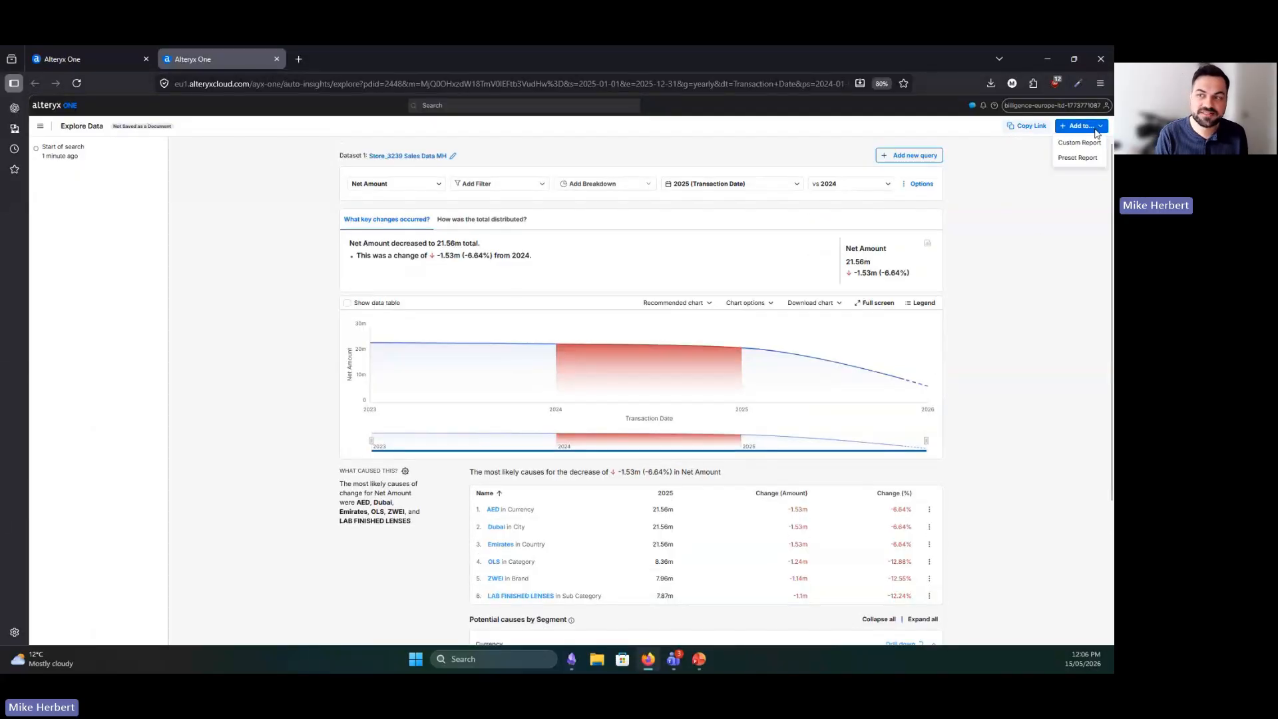
click(1026, 381)
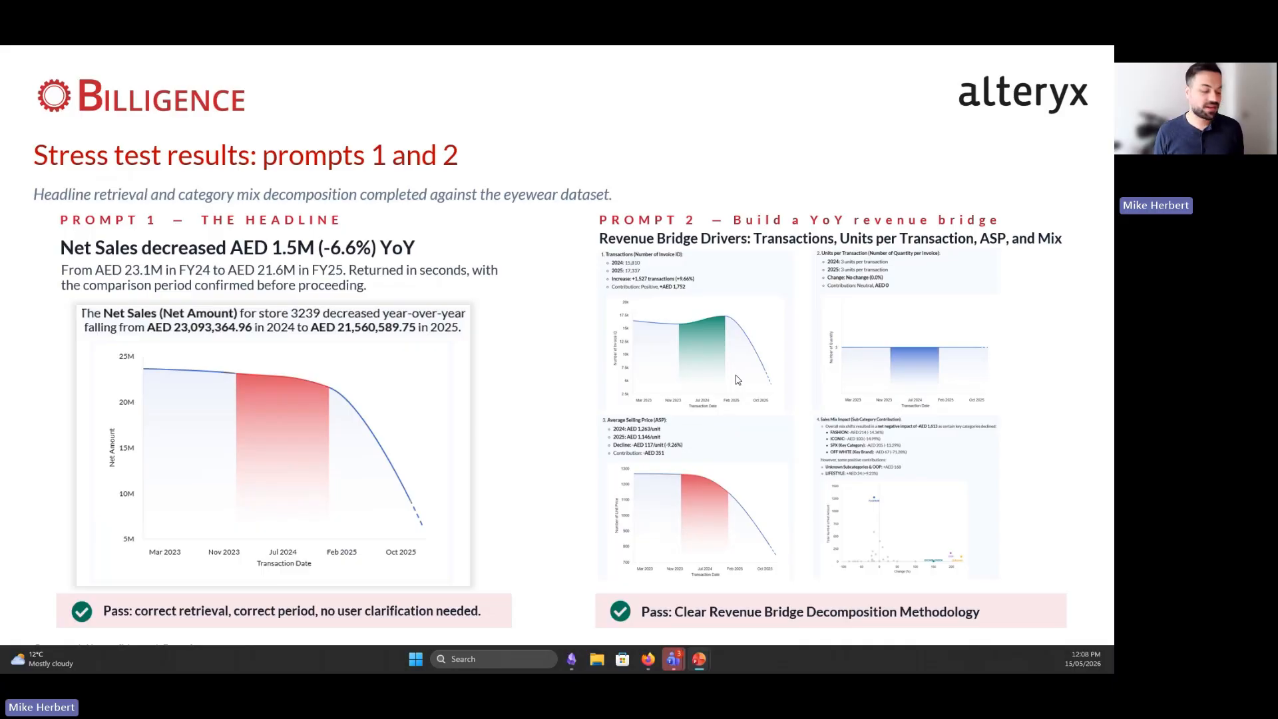
key(Right)
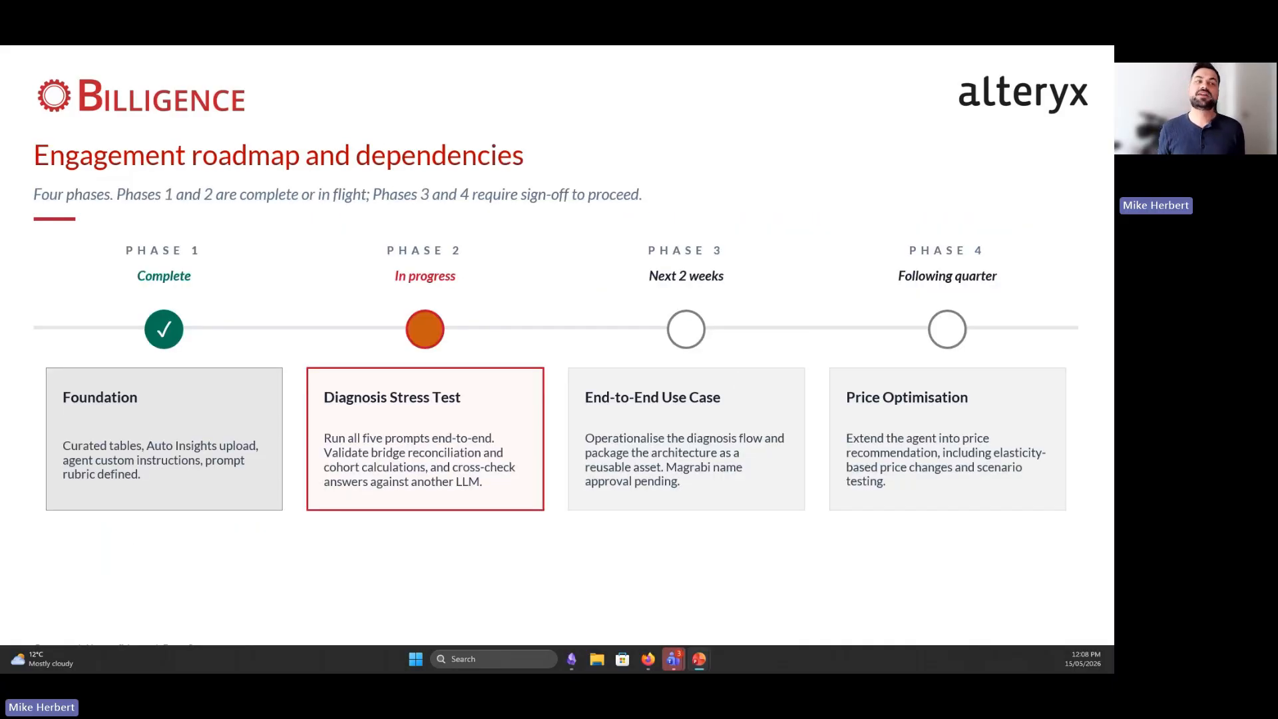